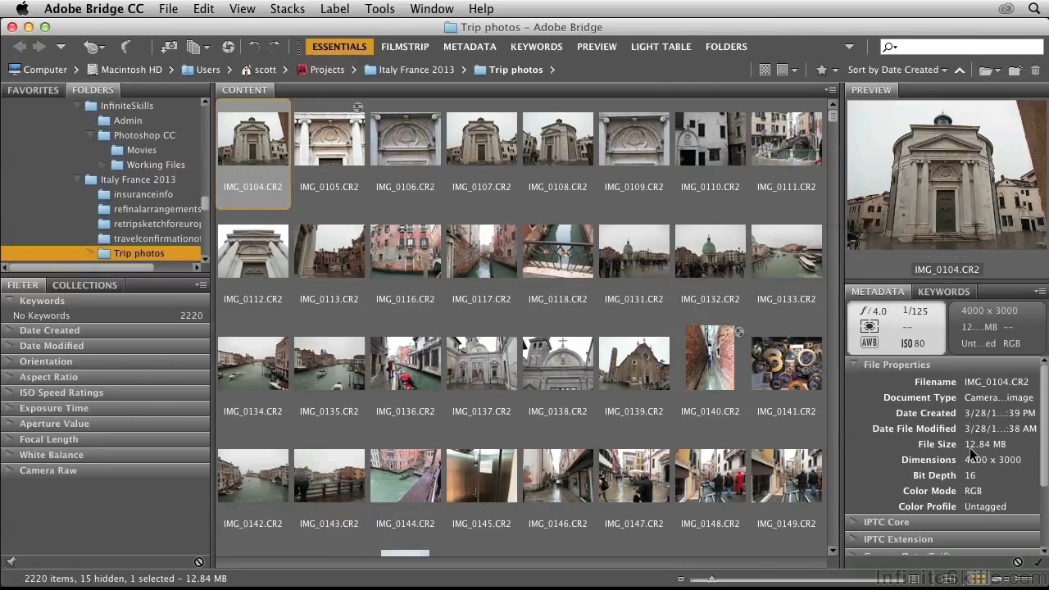
Enter the photographer's name as the Creator in IMG_0104.CR2's IPTC Core metadata.
left_click(890, 522)
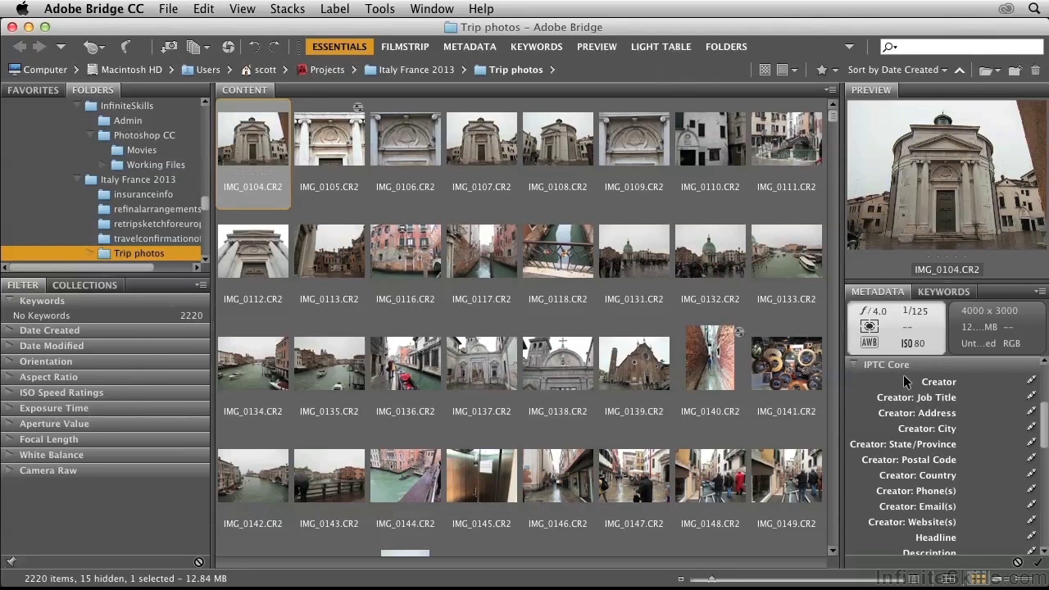
left_click(971, 382)
type("Sc")
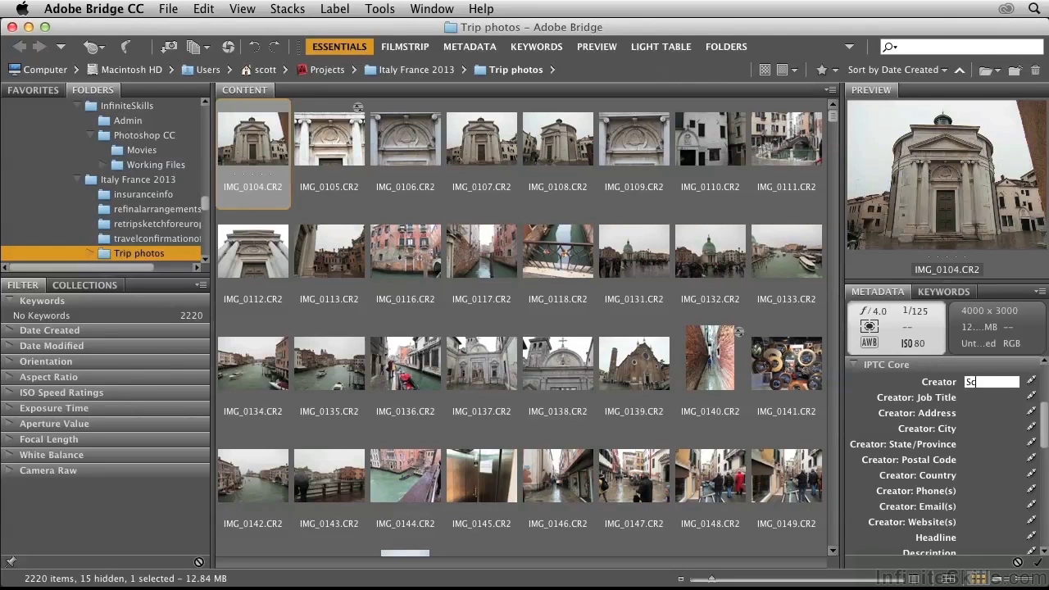
type("ott Onstott")
key("Return")
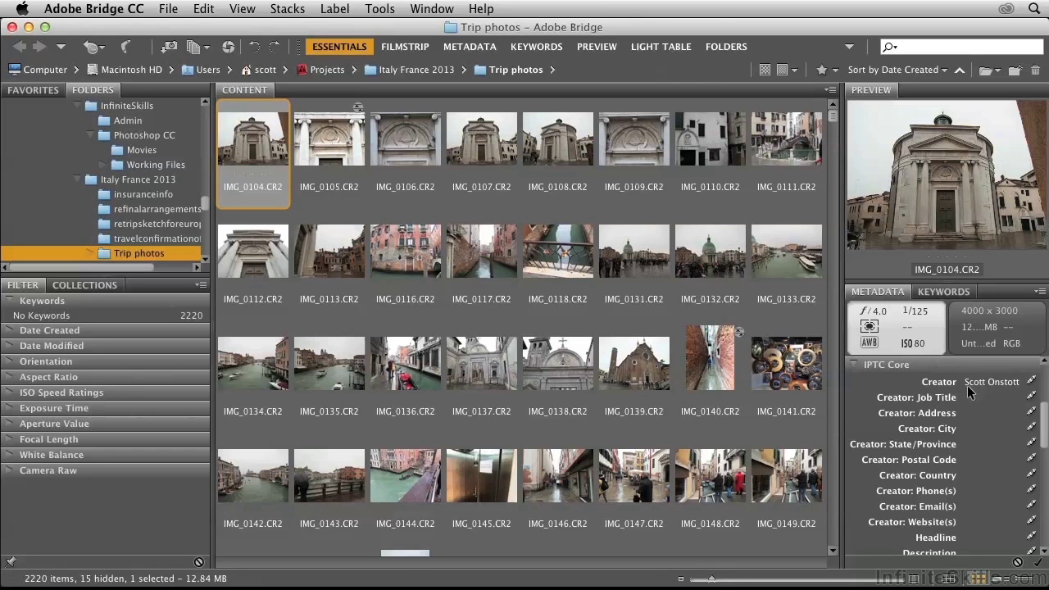
Collapse IPTC Core, look through the IPTC Extension fields, then collapse them.
left_click(874, 364)
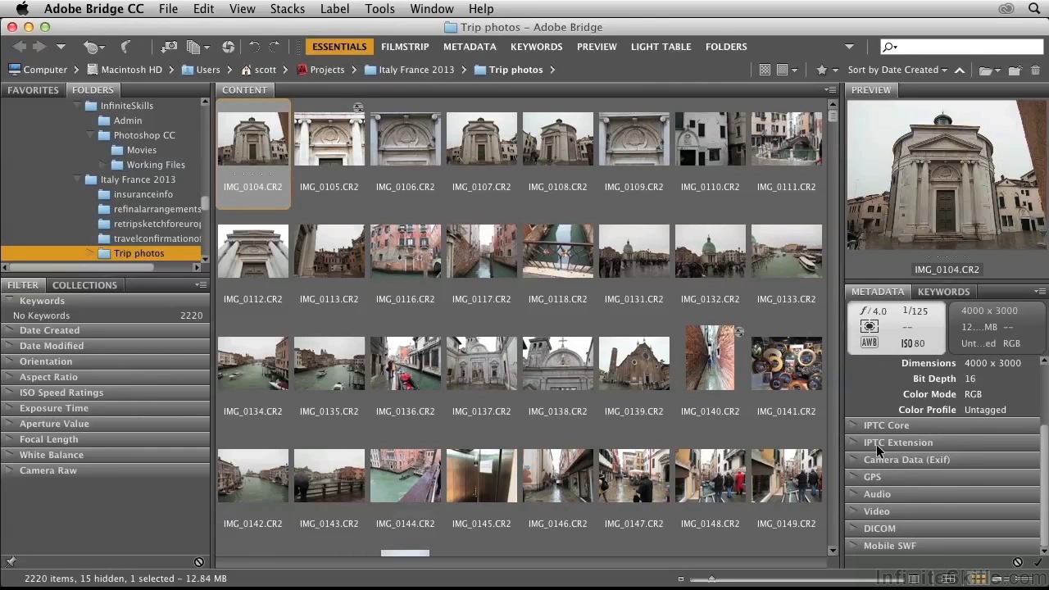
left_click(876, 444)
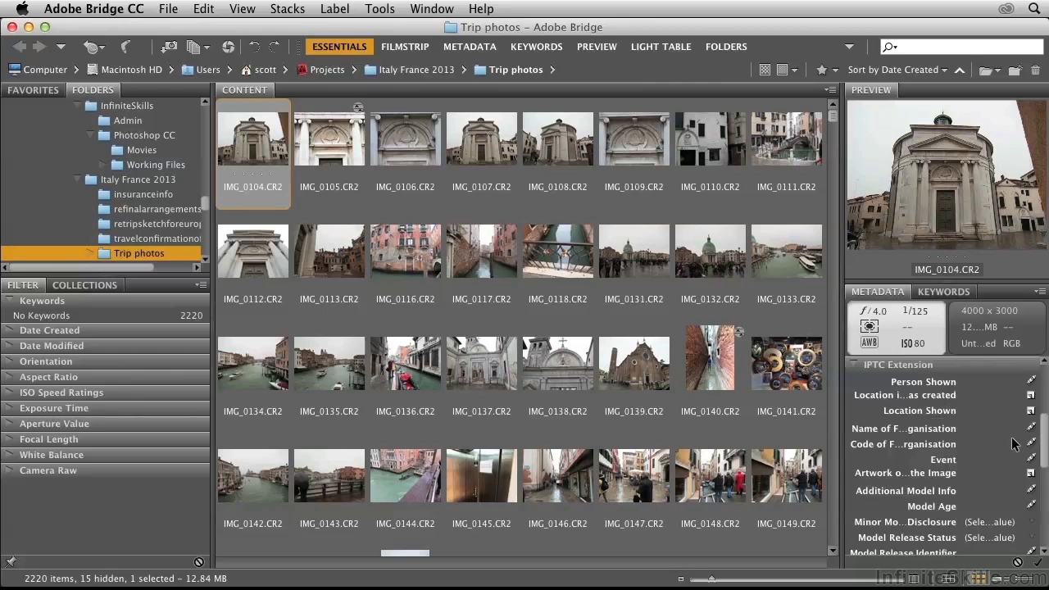
left_click_drag(1046, 433, 1042, 370)
left_click(926, 539)
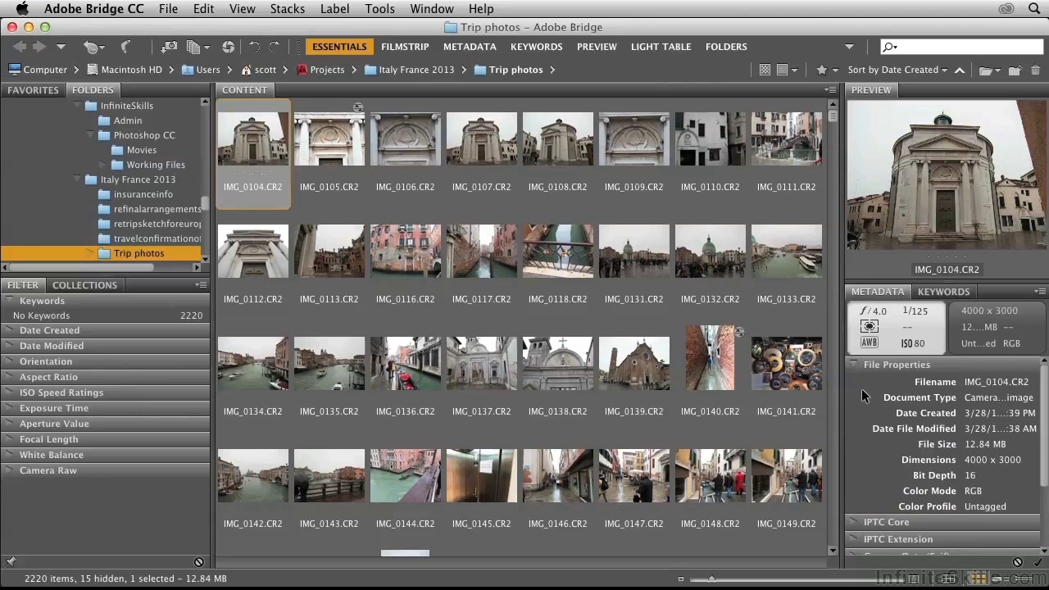
Add two top-level keywords, Italy and France, in the Keywords panel.
left_click(942, 293)
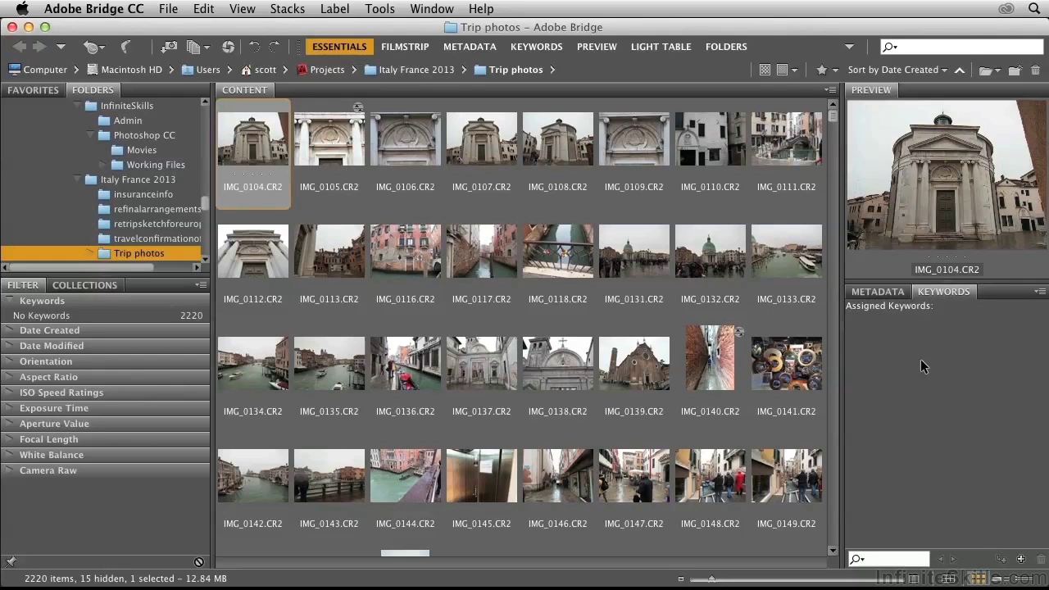
left_click(1021, 559)
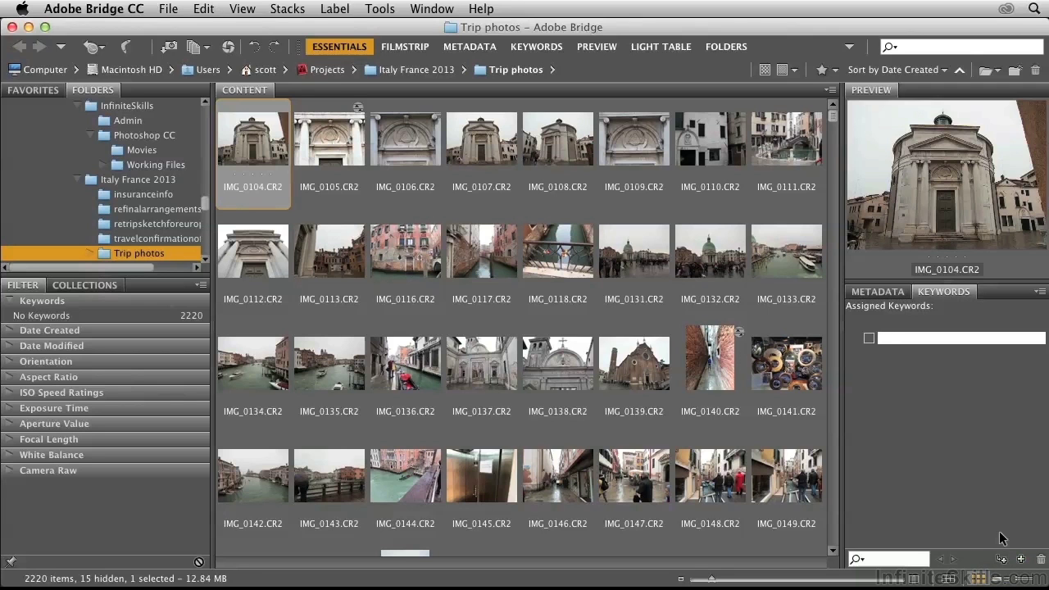
type("Italy")
key("Return")
left_click(1020, 559)
type("France")
key("Return")
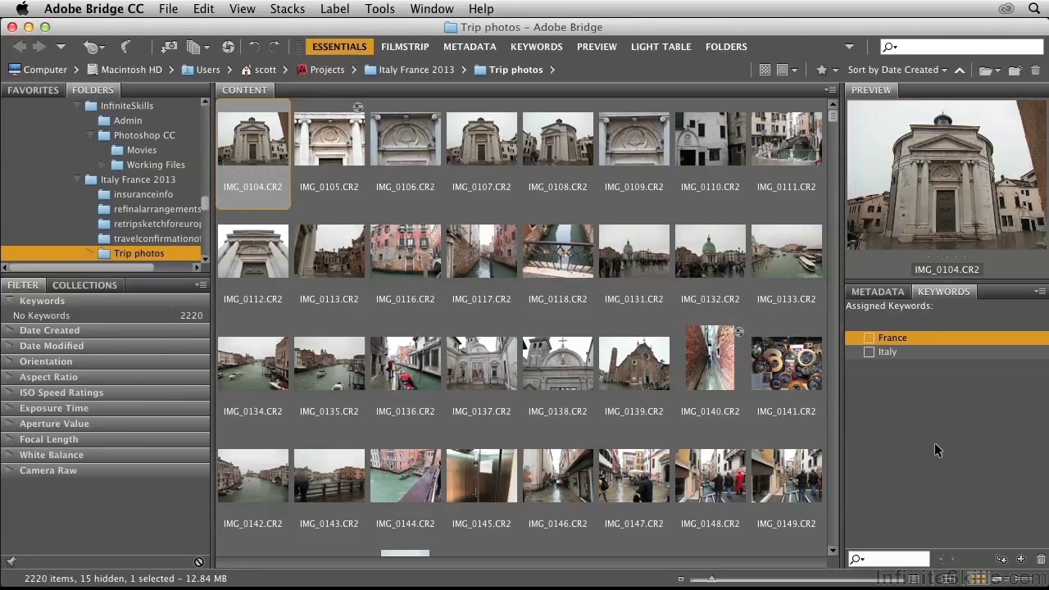
Add Paris as a sub-keyword under France.
left_click(1001, 559)
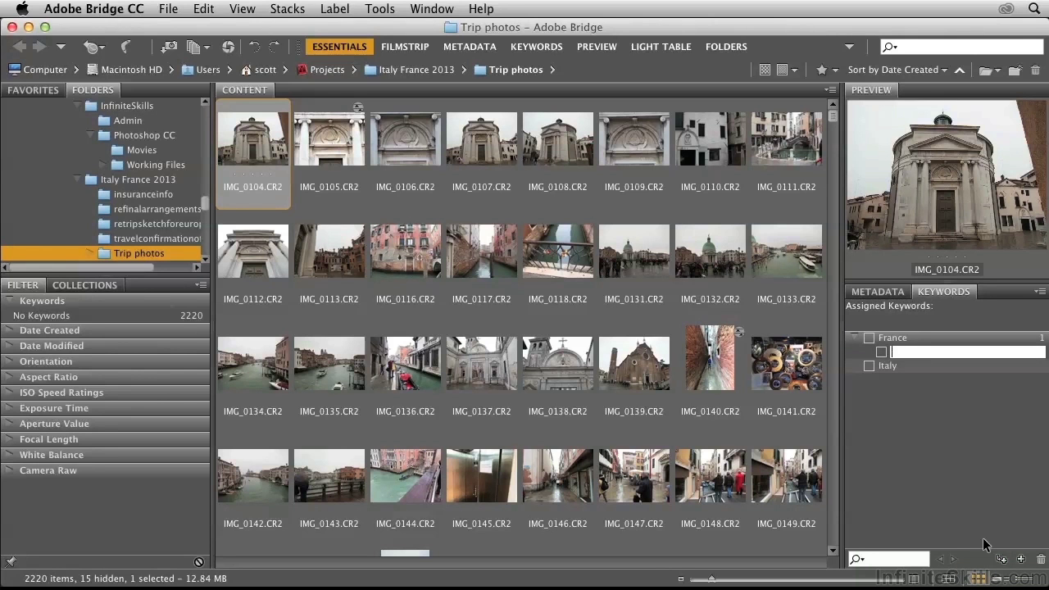
type("Paris")
key("Return")
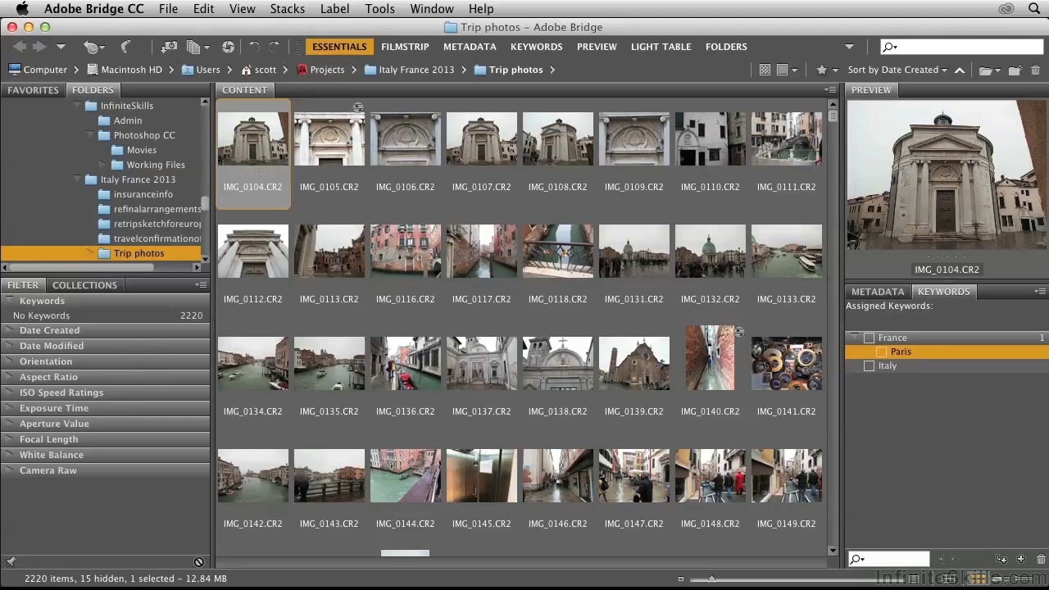
Add Venice and Rome as sub-keywords under Italy, discarding a stray empty keyword.
left_click(885, 367)
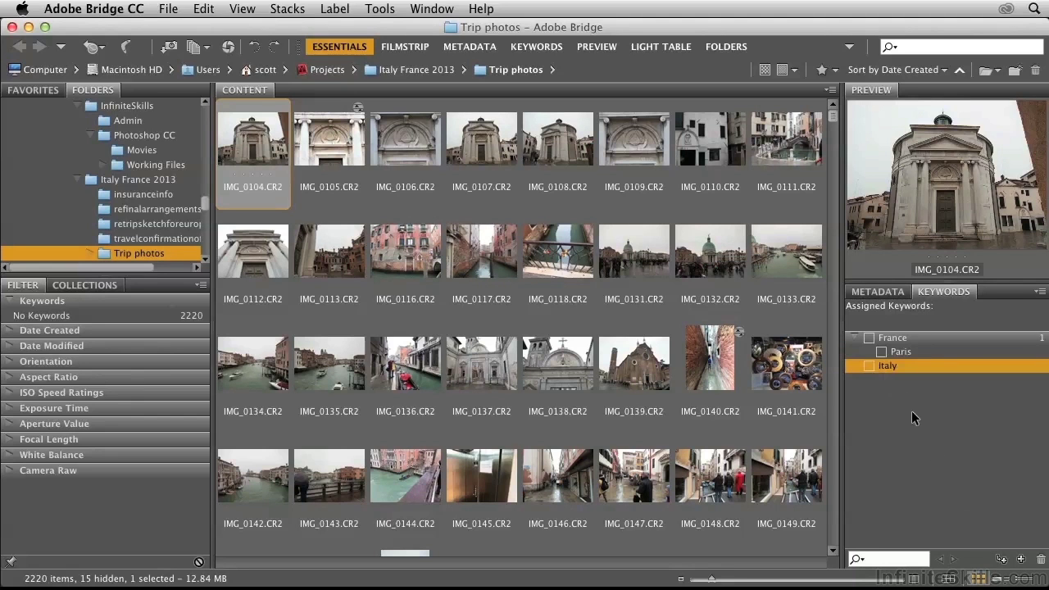
left_click(1000, 559)
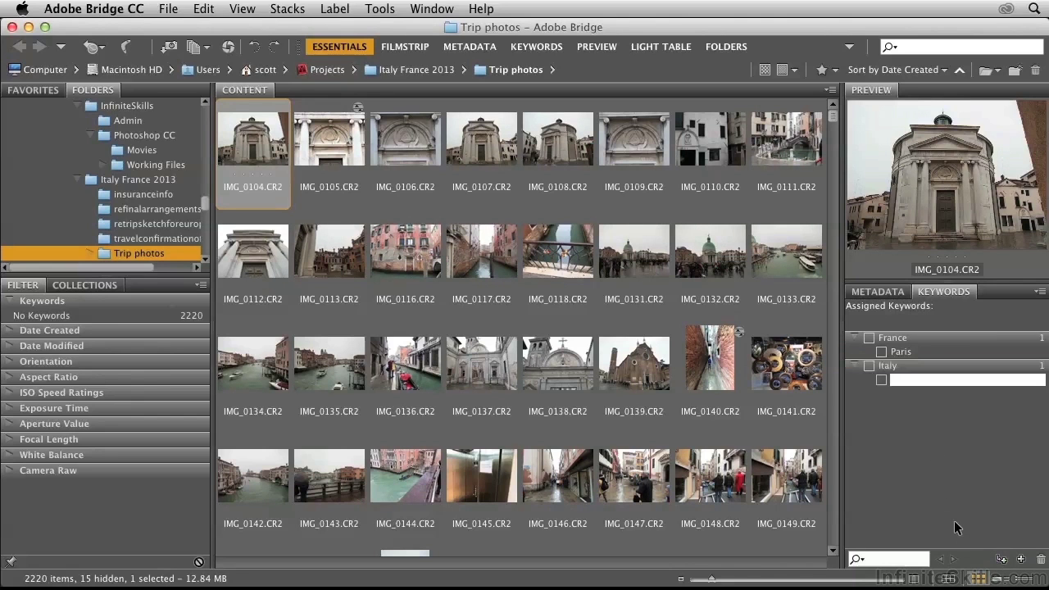
type("Venice")
key("Return")
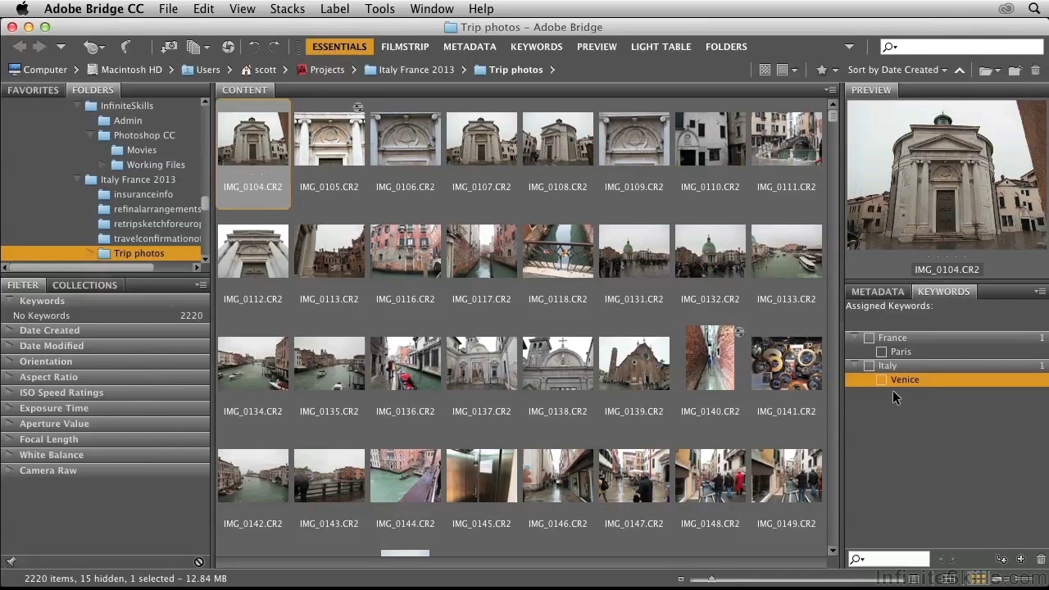
left_click(1001, 560)
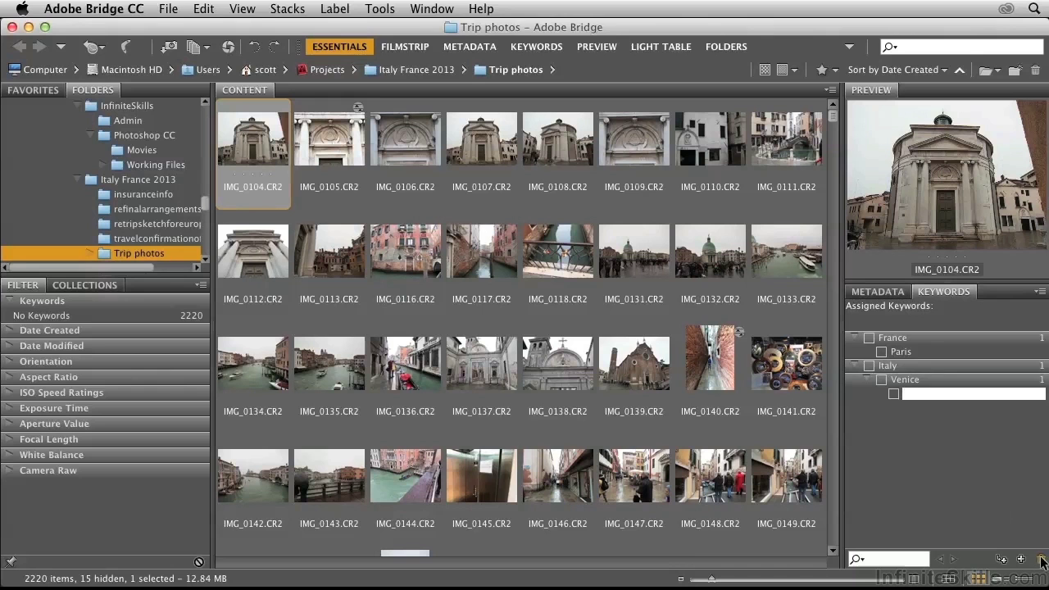
left_click(913, 434)
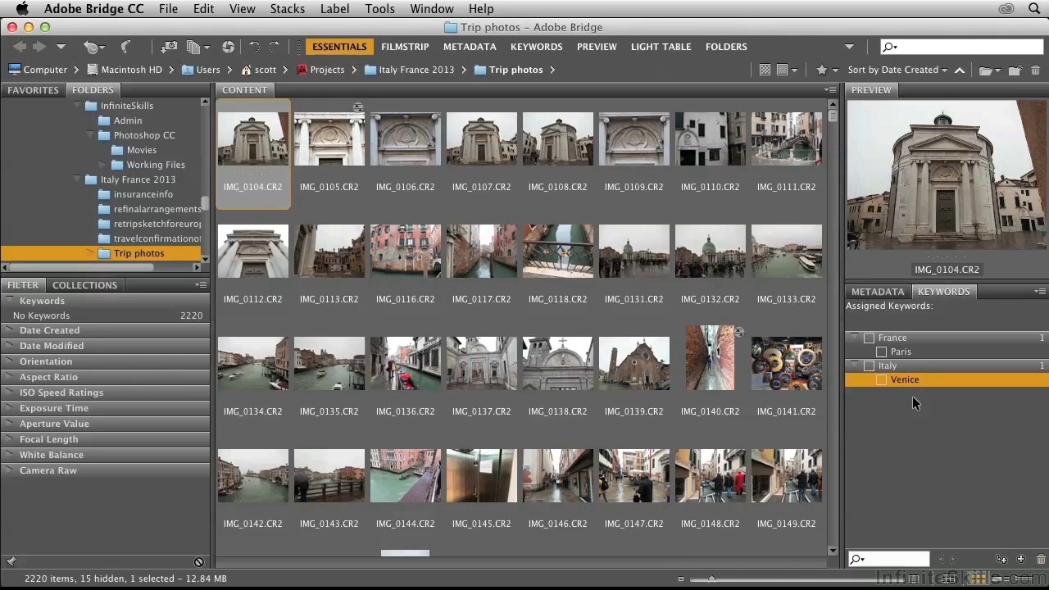
left_click(1020, 559)
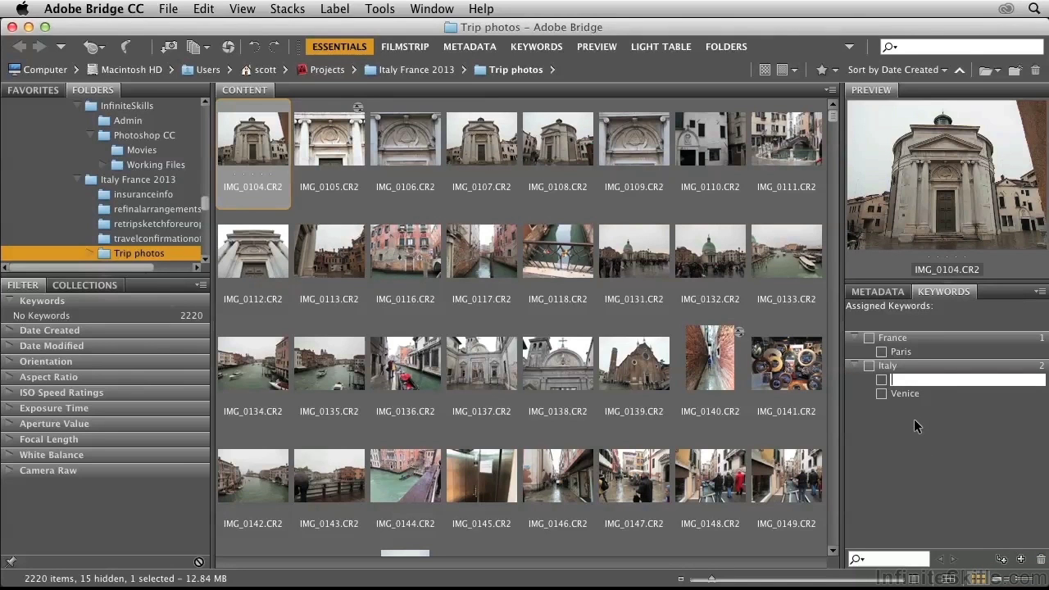
type("Rome")
key("Return")
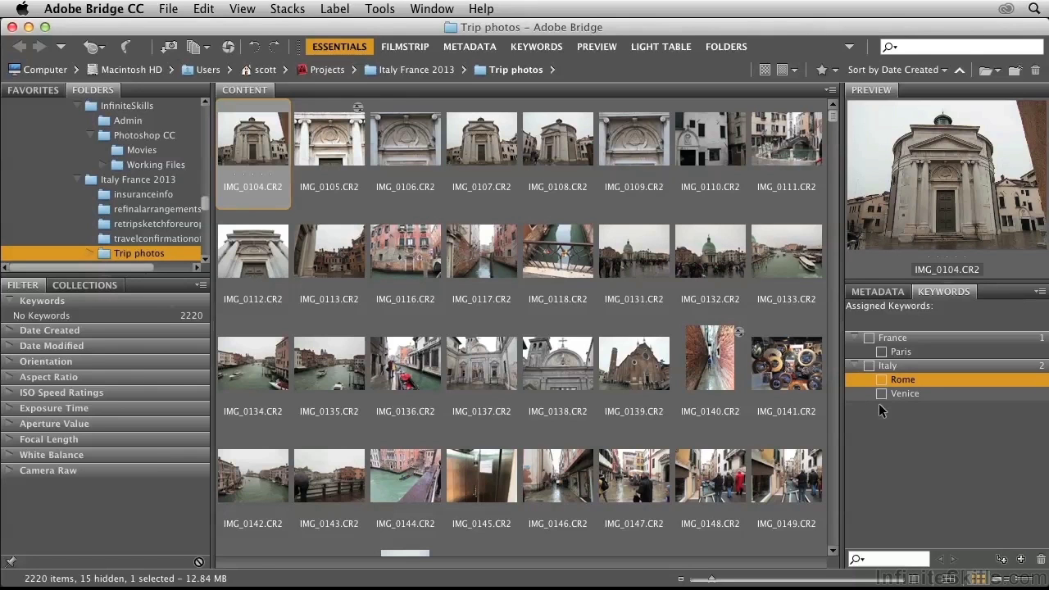
left_click(127, 10)
left_click(58, 69)
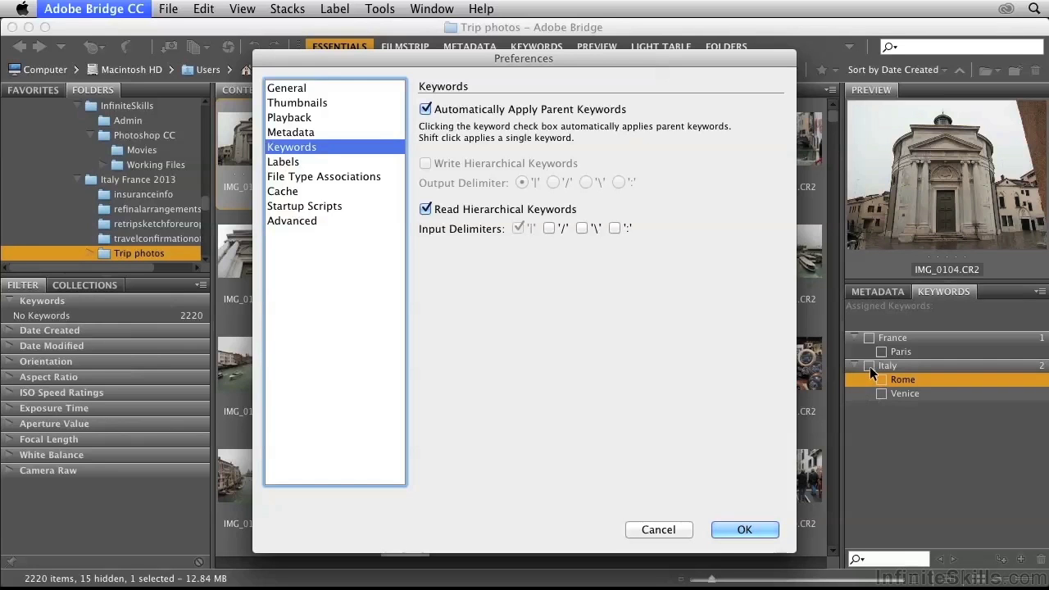
left_click(737, 531)
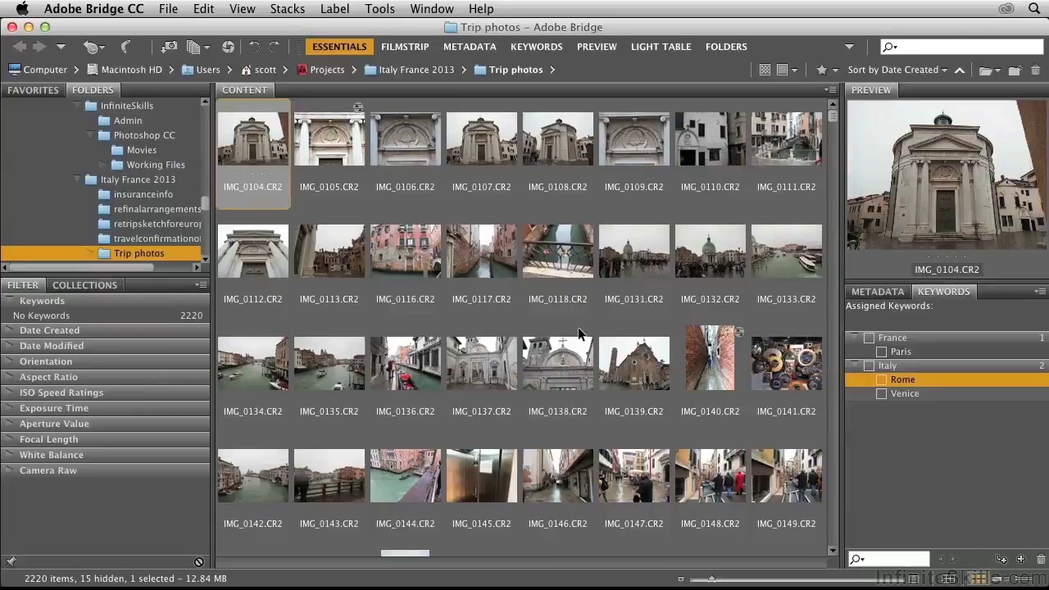
Select IMG_0104.CR2 through IMG_0351.CR2 and tag them with the Venice keyword.
left_click(249, 148)
left_click_drag(833, 116, 836, 149)
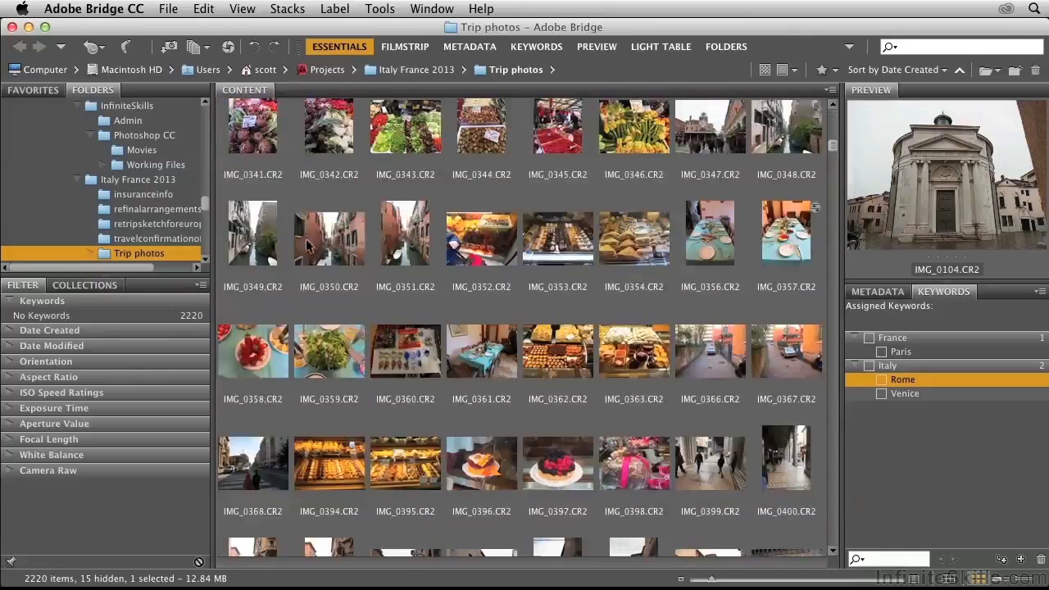
left_click(403, 235, "shift")
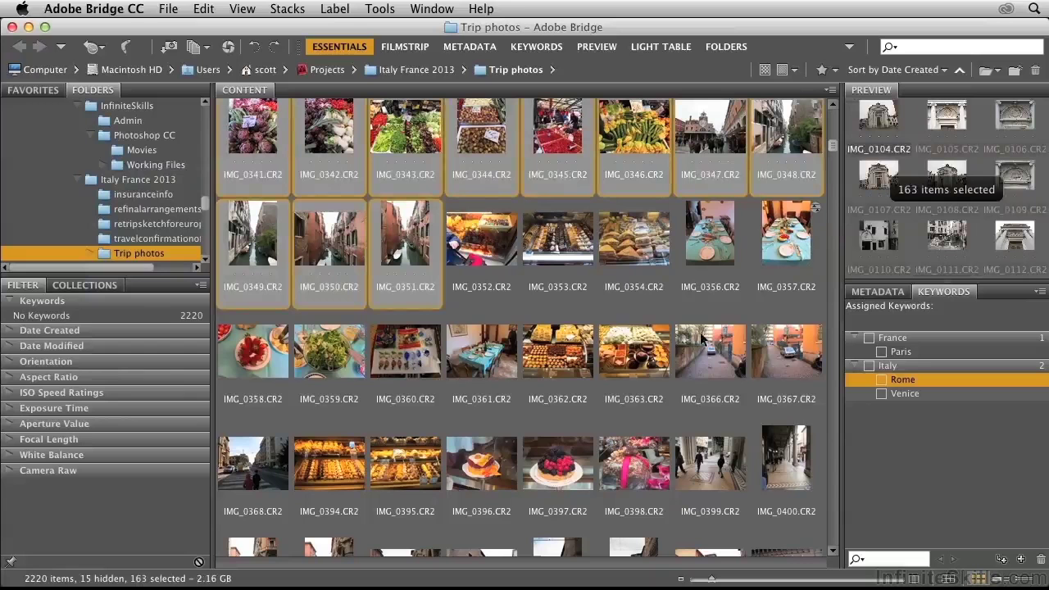
left_click(881, 394)
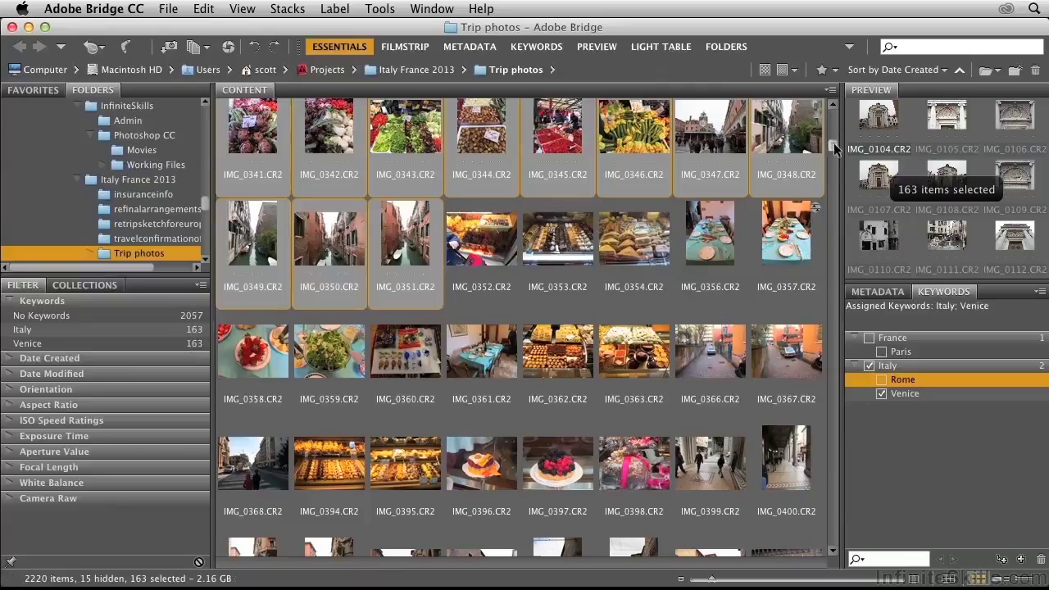
left_click_drag(833, 146, 844, 451)
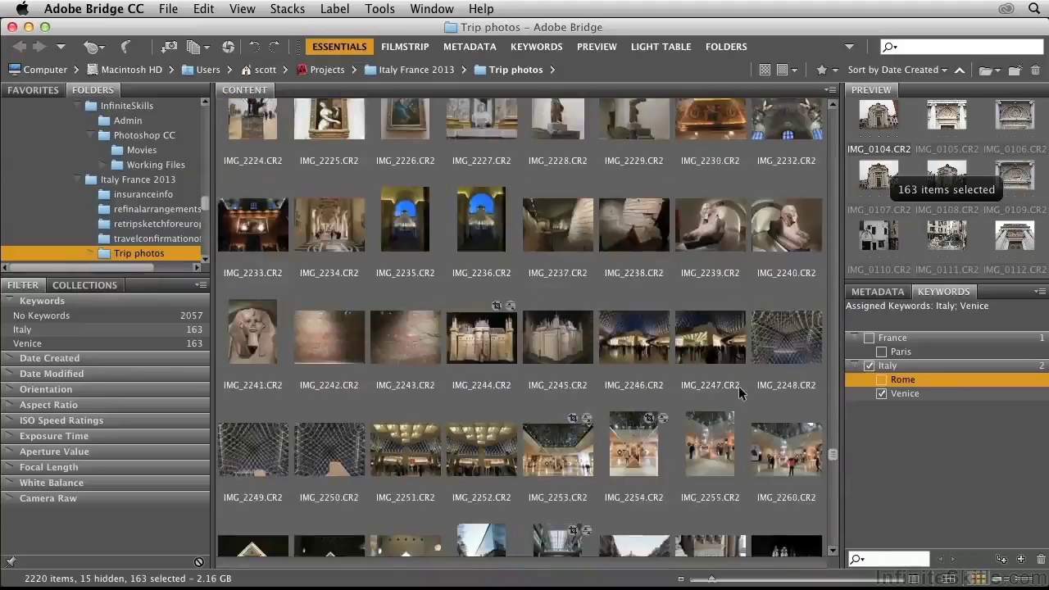
scroll(738, 388, "up", 8)
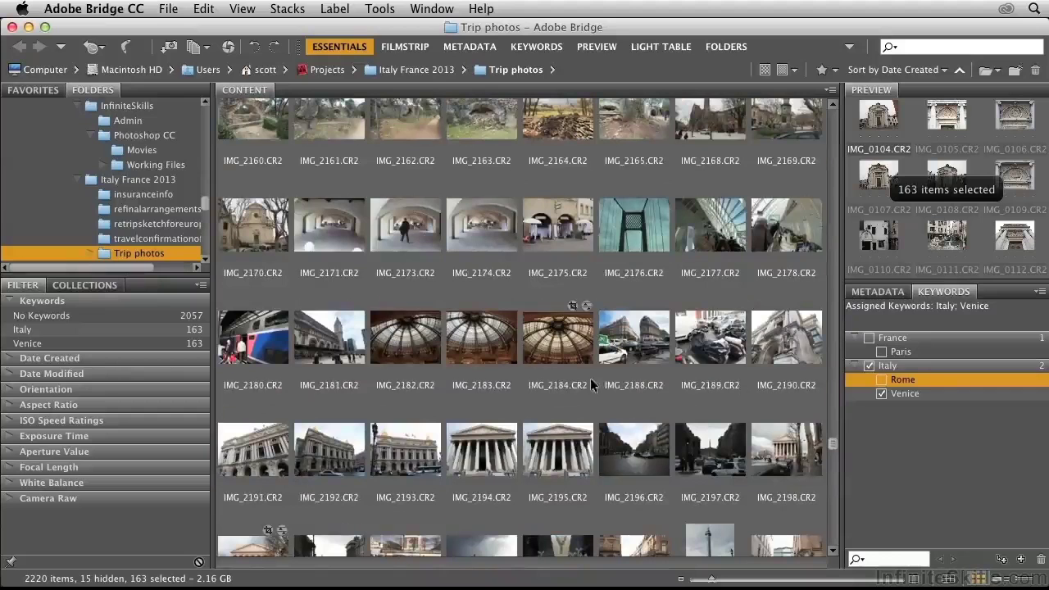
Select IMG_2181 through IMG_2778 and tag all 507 photos with Paris.
left_click(330, 323)
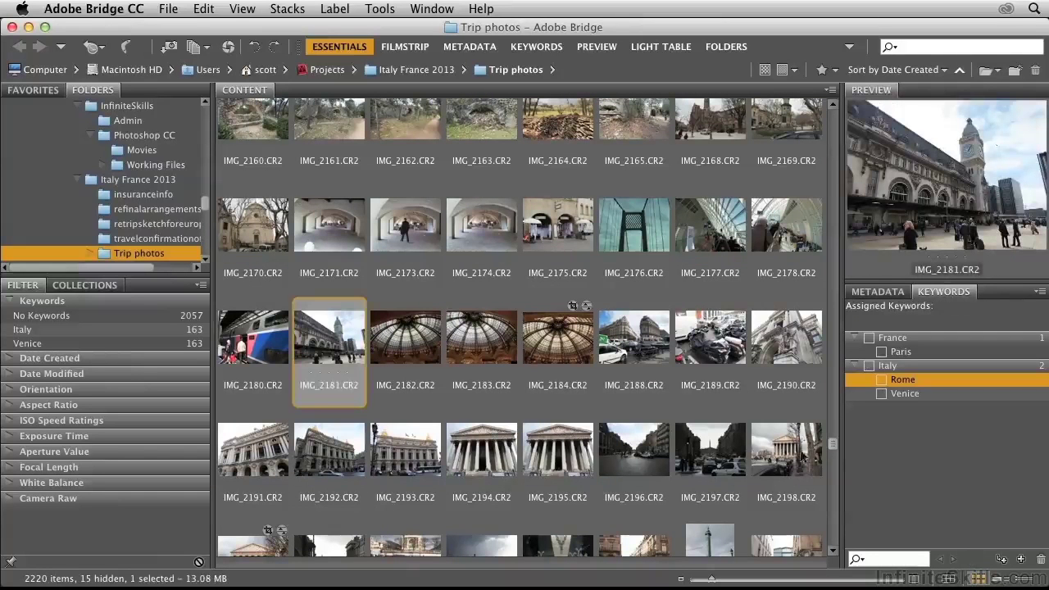
left_click_drag(831, 447, 833, 553)
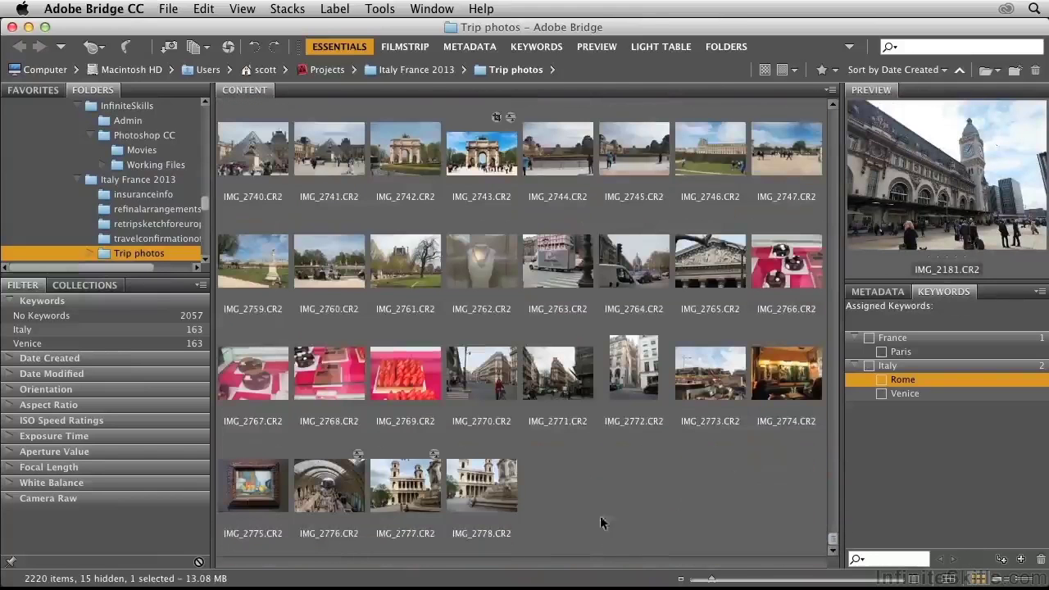
left_click(471, 488, "shift")
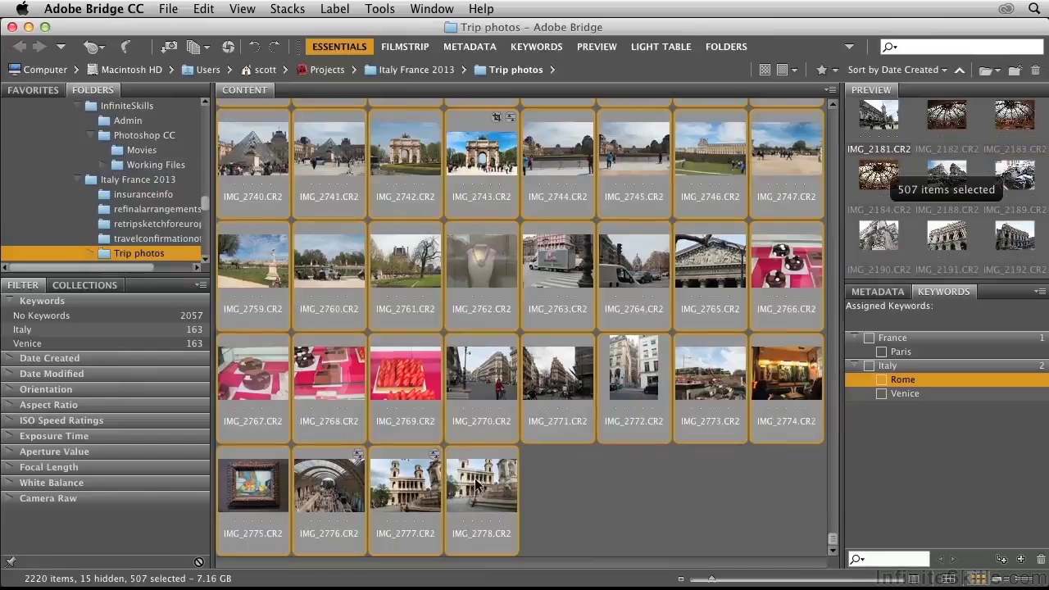
left_click(882, 352)
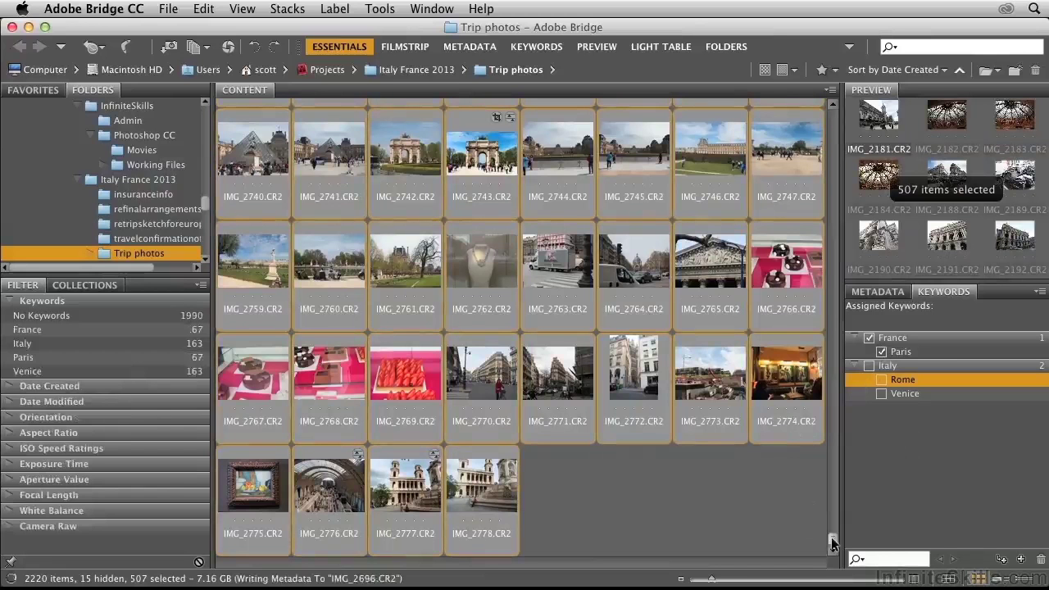
Scroll back through the thumbnails and select IMG_1565, the last Rome photo.
left_click_drag(833, 544, 810, 312)
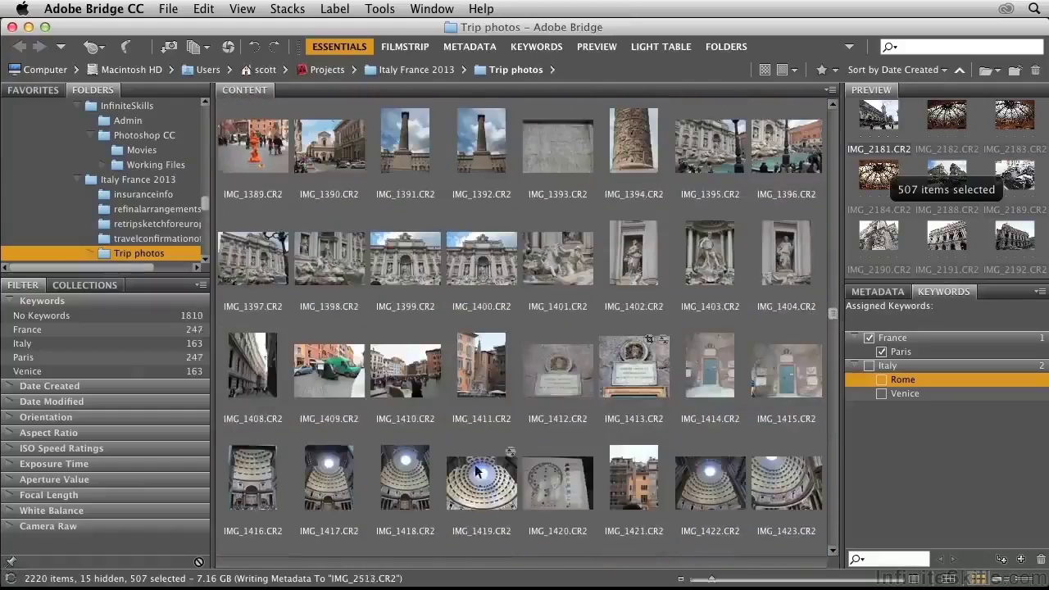
scroll(556, 403, "down", 3)
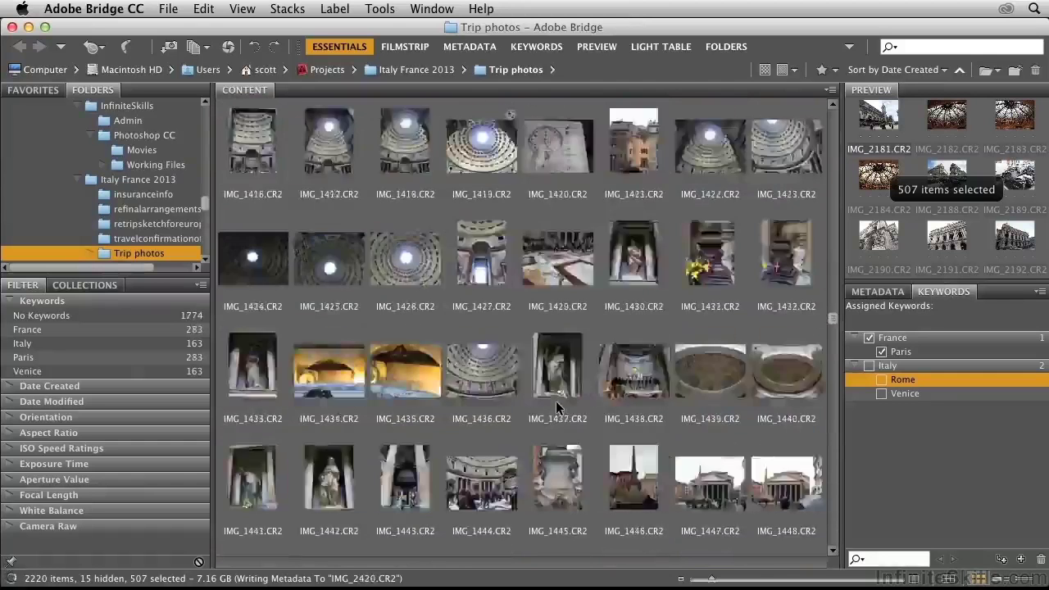
scroll(555, 400, "down", 3)
scroll(556, 400, "down", 2)
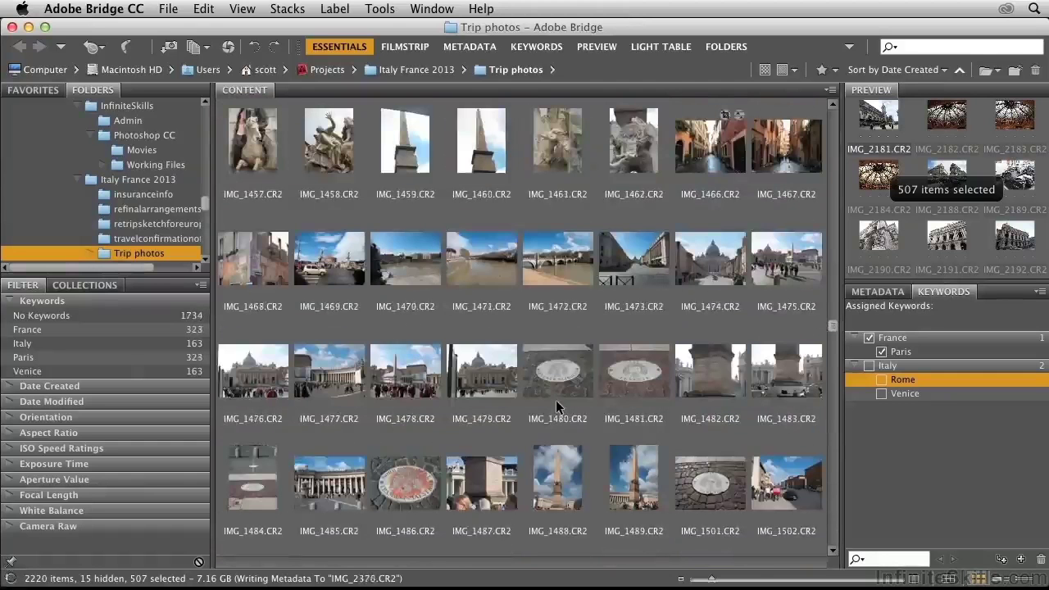
scroll(556, 400, "down", 9)
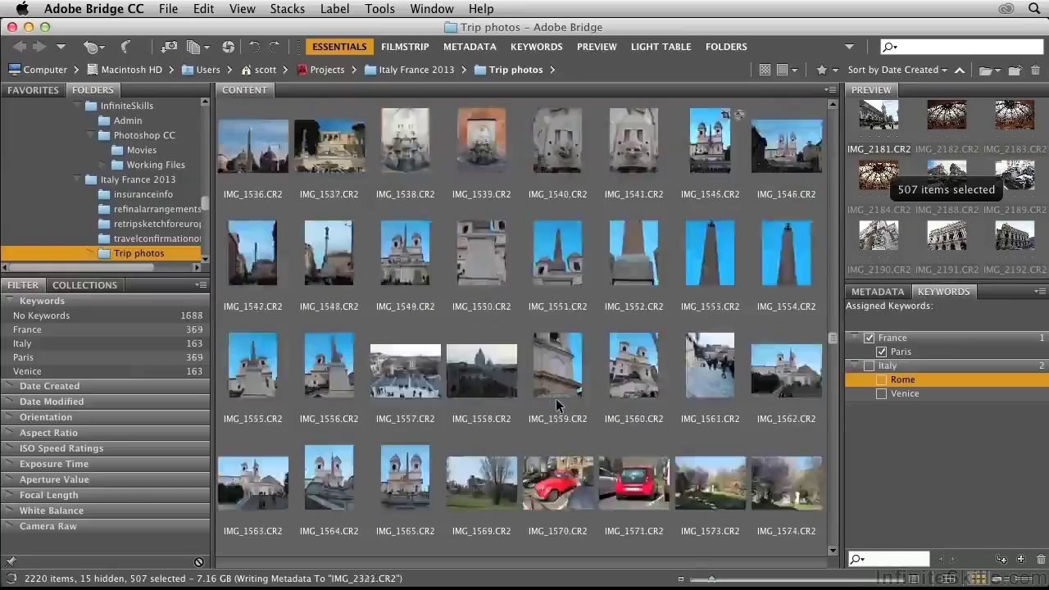
scroll(556, 402, "down", 1)
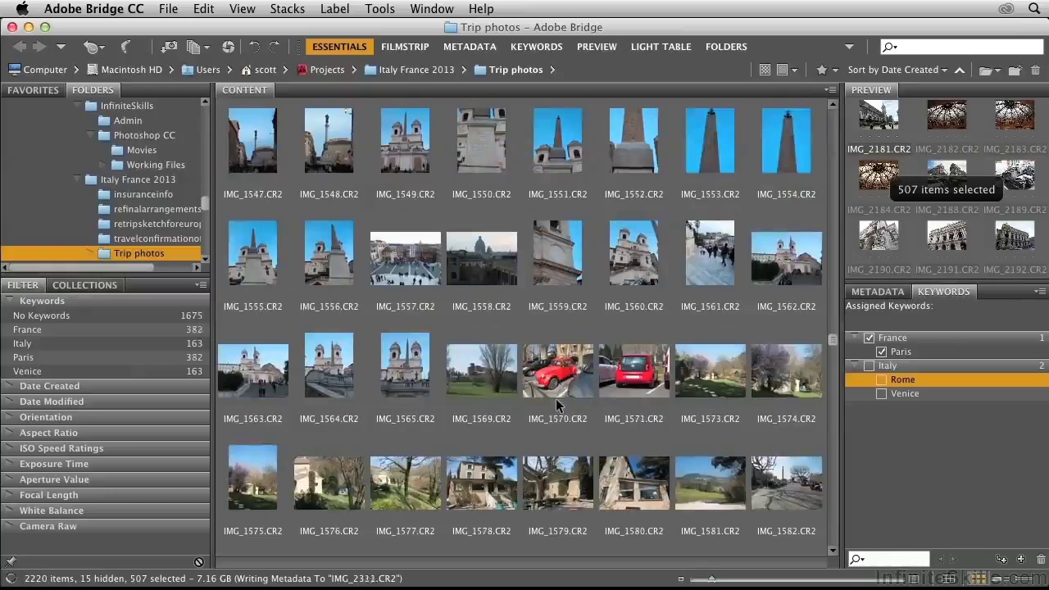
left_click(402, 358)
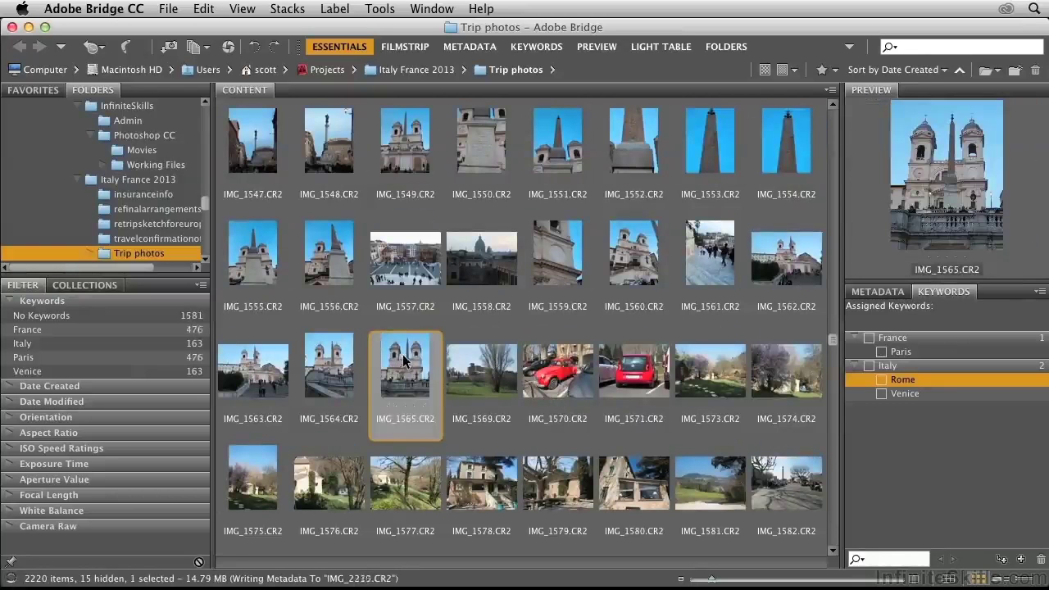
Extend the selection back to IMG_1375 and tag the 165 photos with Rome.
scroll(409, 356, "up", 3)
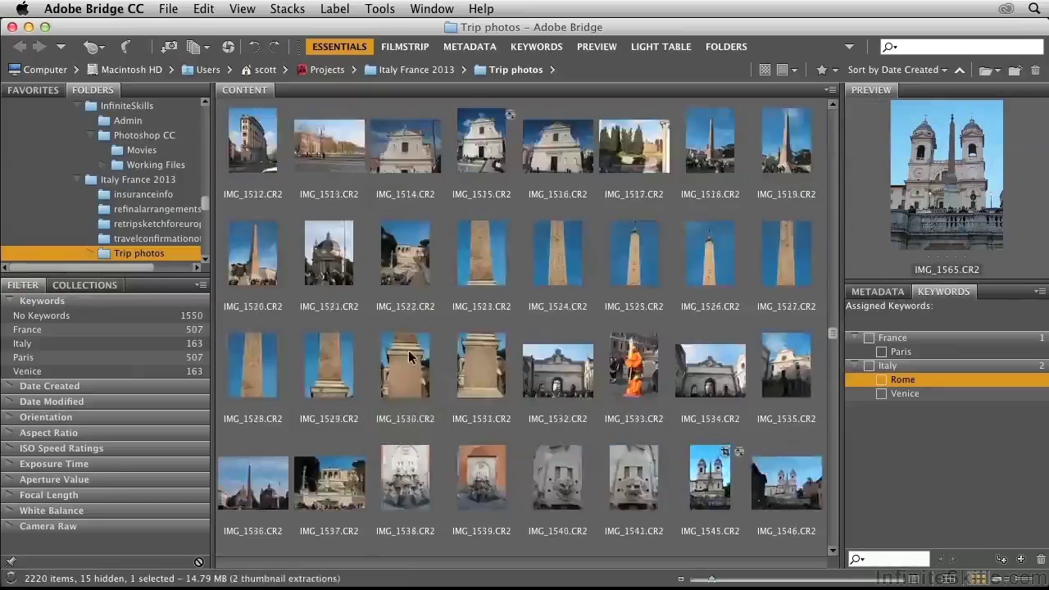
scroll(409, 357, "up", 12)
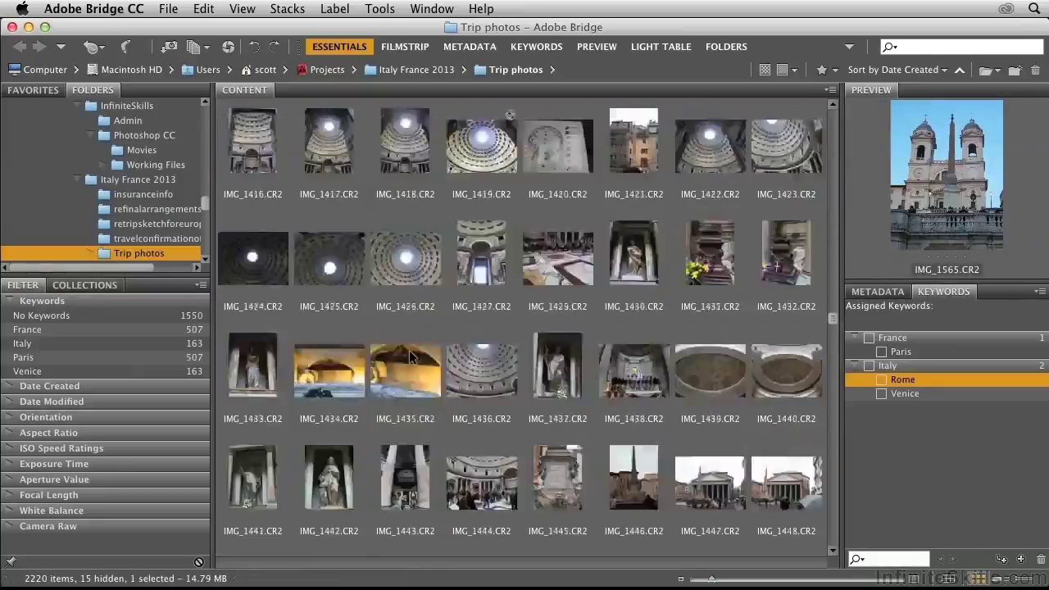
scroll(411, 356, "up", 8)
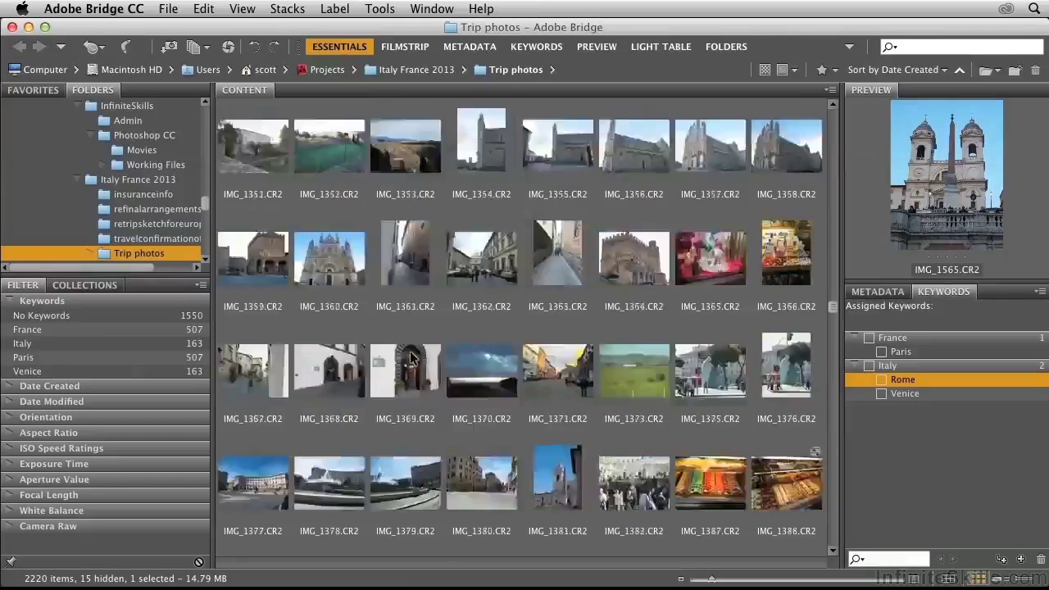
scroll(412, 357, "down", 2)
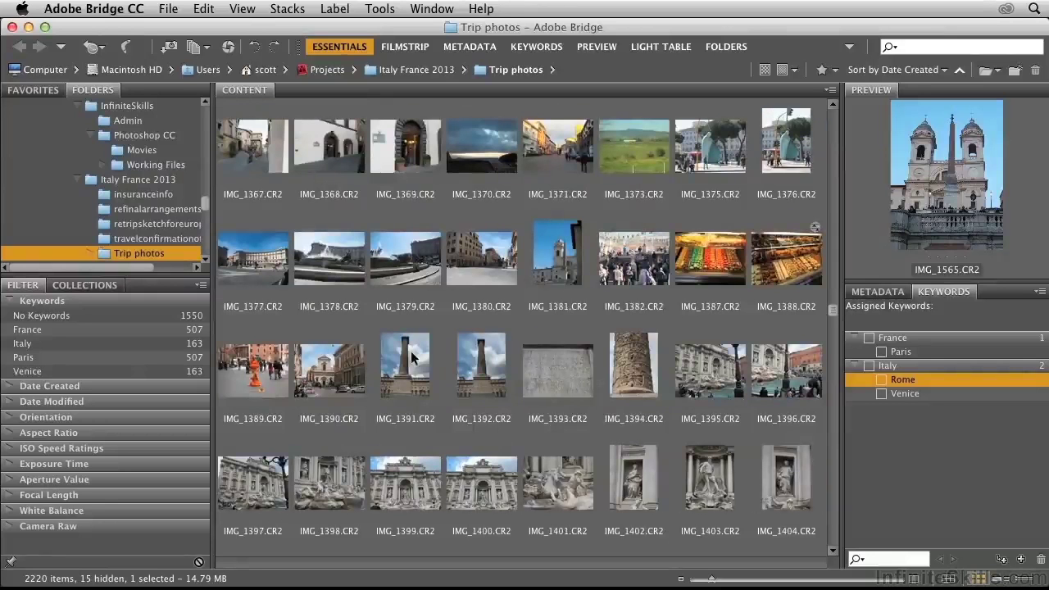
left_click(712, 148, "shift")
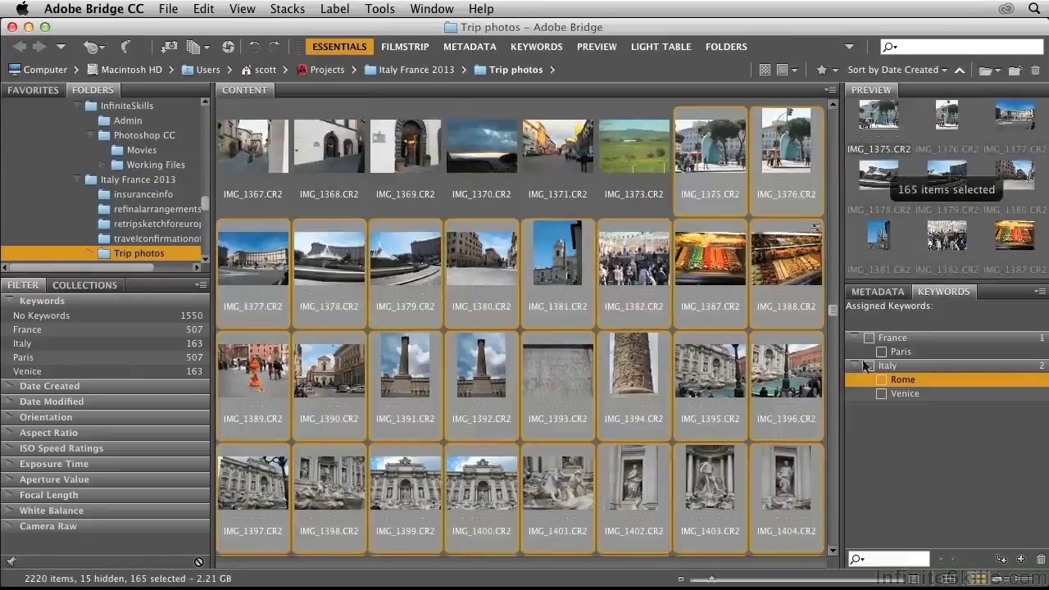
left_click(881, 380)
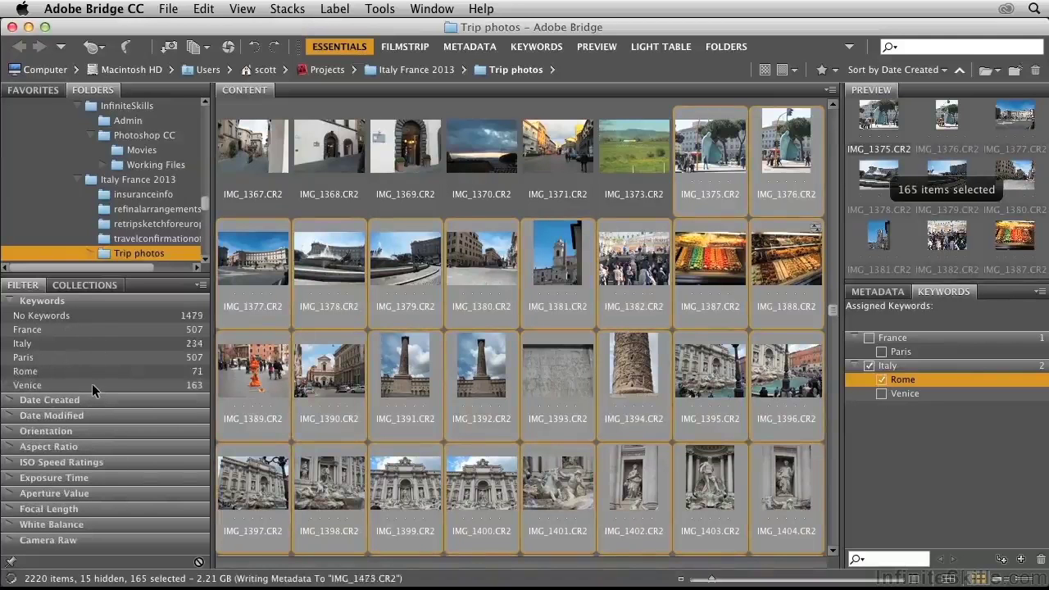
Filter by the Paris keyword so only its 507 photos are shown.
left_click(11, 358)
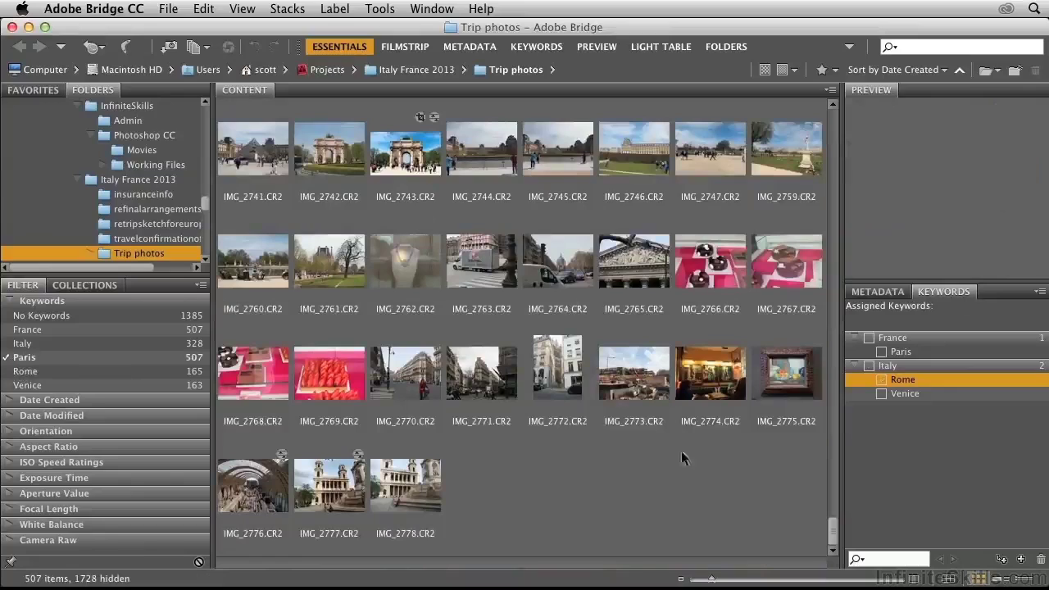
left_click_drag(830, 529, 820, 123)
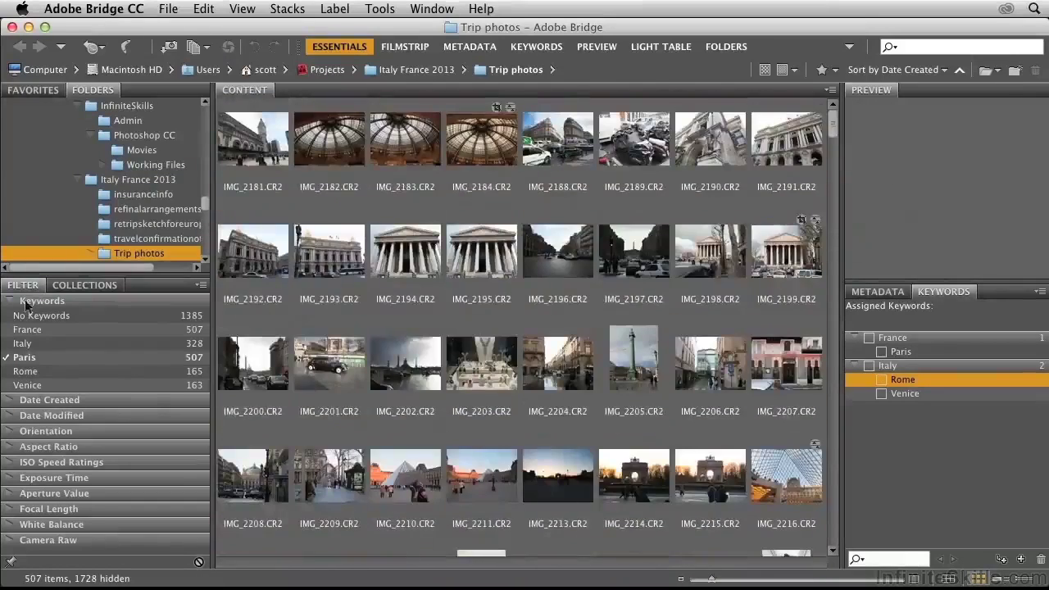